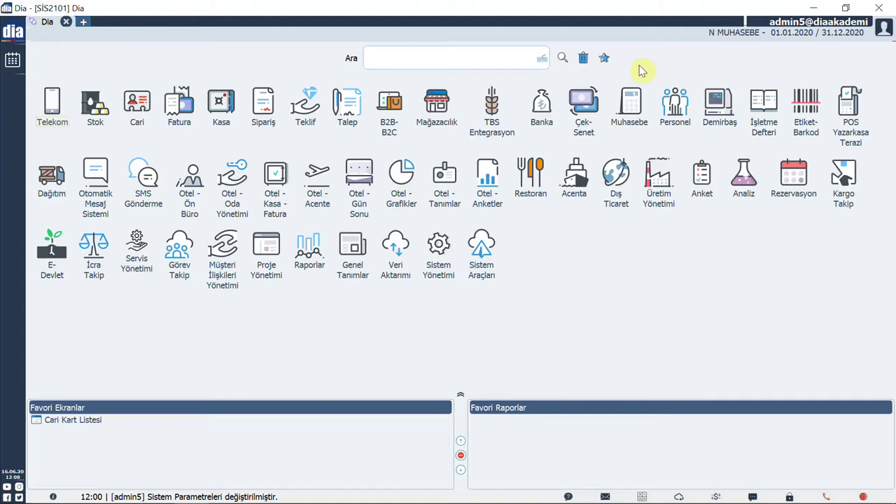
Search the modules for "ödeme", open the Ödeme Planları list and start a new payment plan
key("F2")
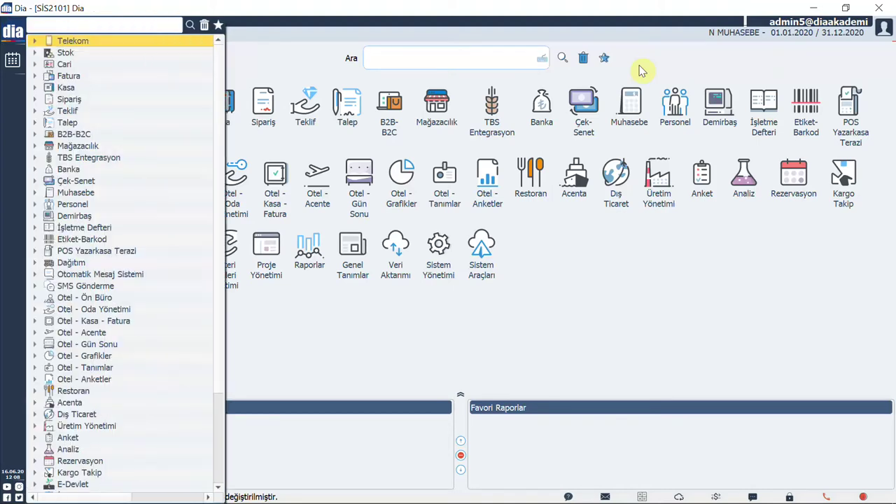
type("ödeme")
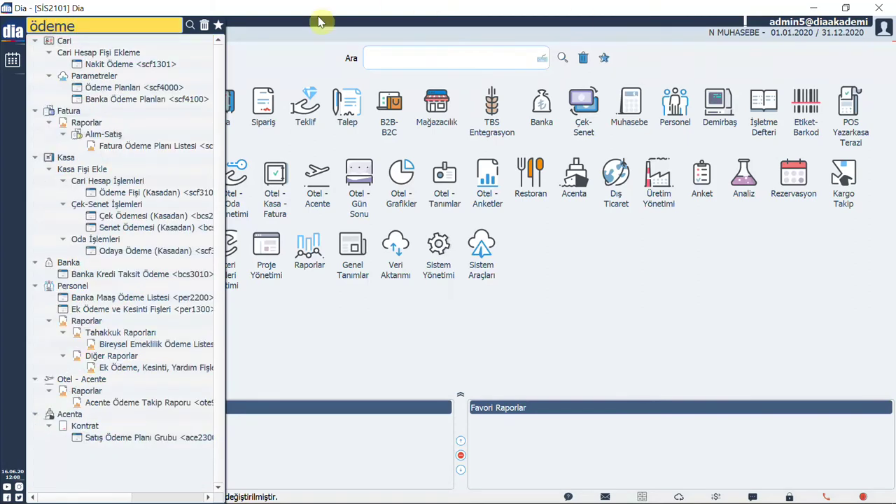
left_click(172, 88)
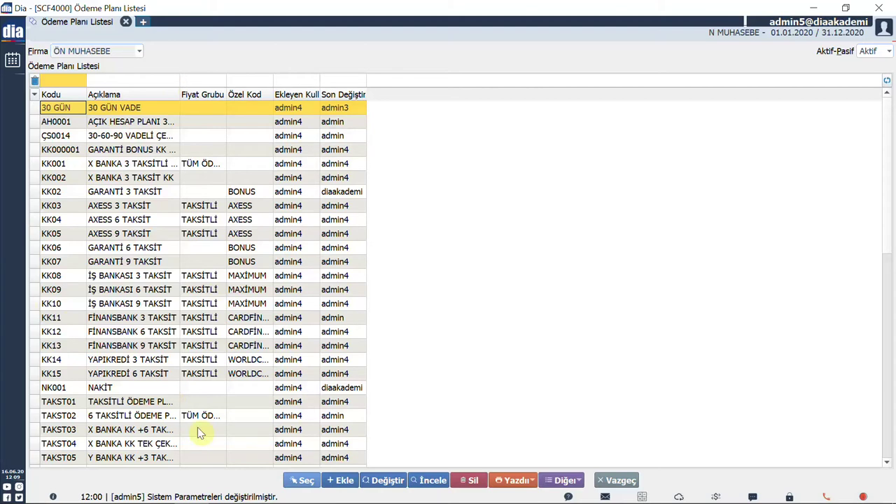
left_click(342, 480)
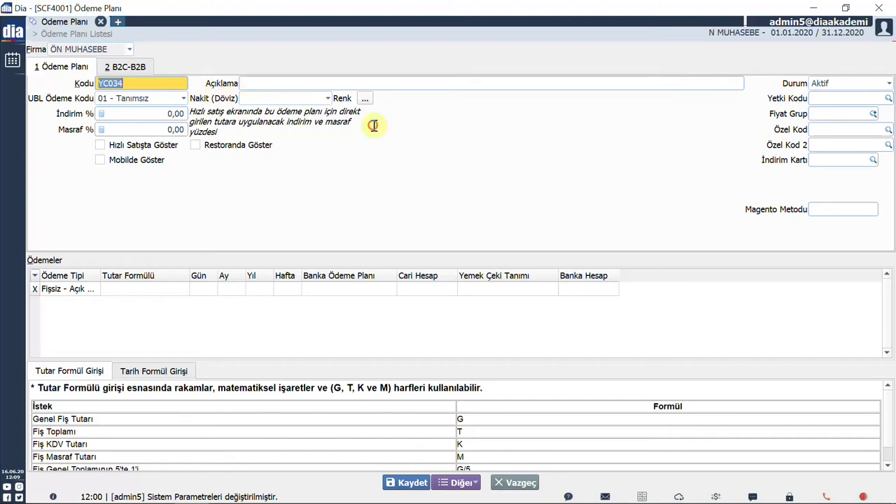
Describe the payment plan as "Y MARKA YEMEK ÇEKİ" and set its cash currency to TL
left_click(249, 84)
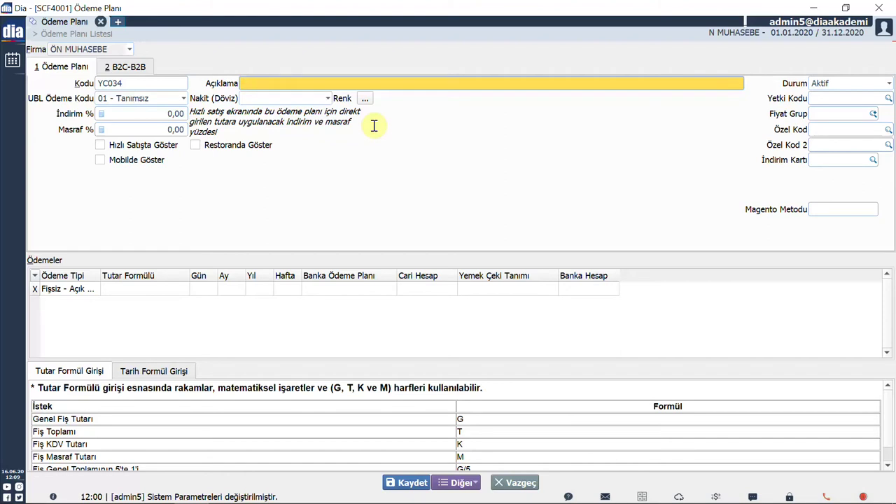
type("Y MARKA YEMEK ÇEKİ")
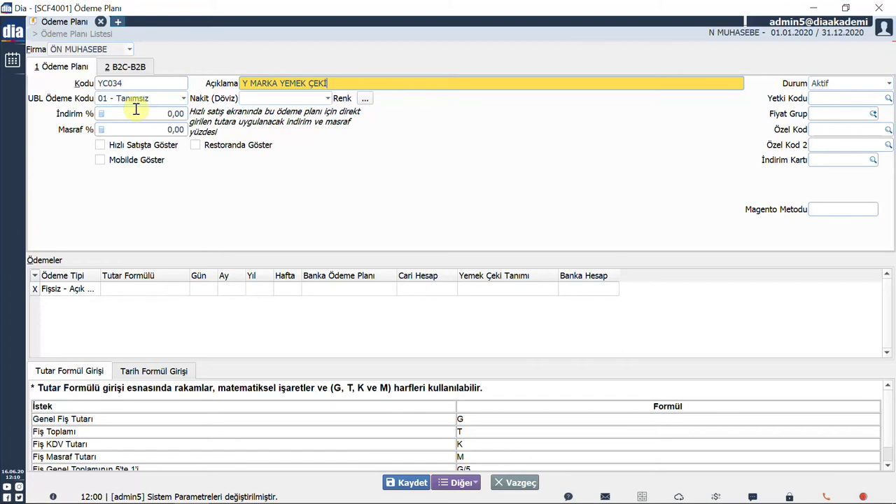
left_click(323, 98)
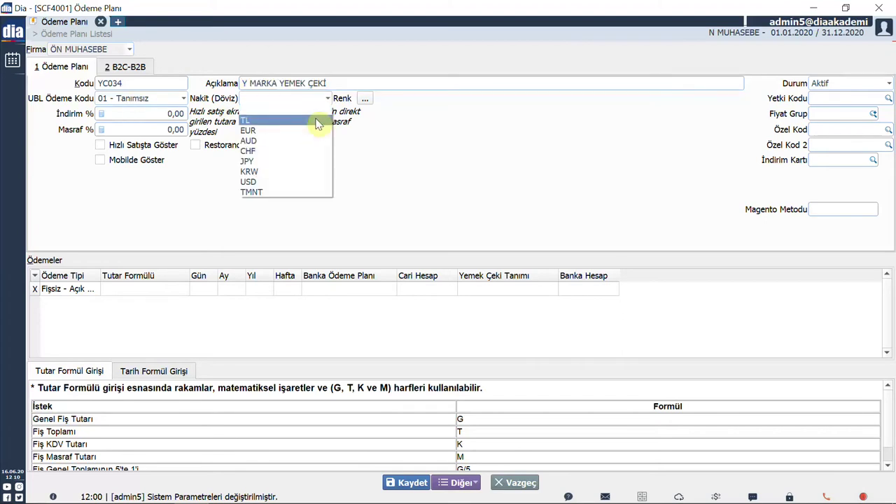
left_click(319, 120)
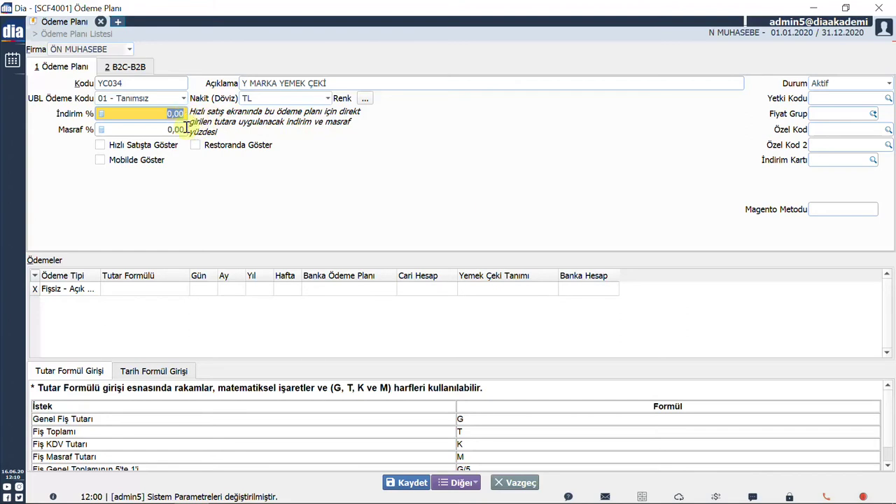
Enable Hızlı Satışta Göster, Mobilde Göster and Restoranda Göster for the plan, with its status set to Aktif
left_click(101, 145)
left_click(100, 160)
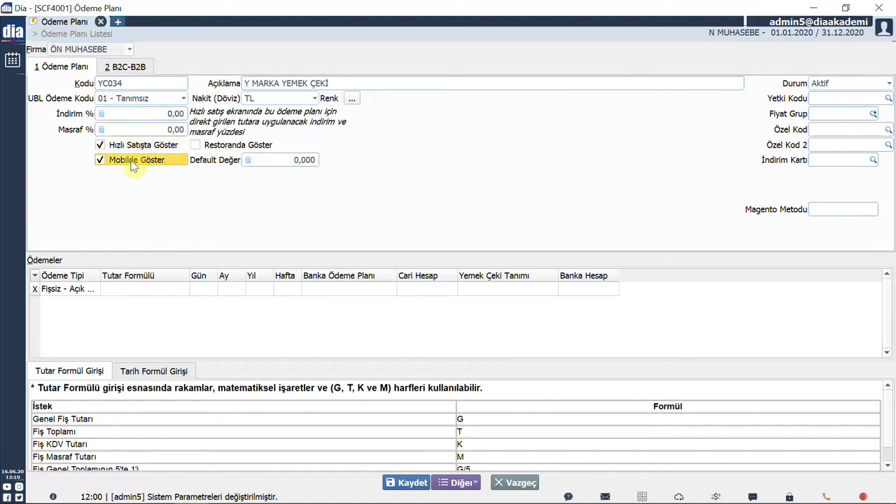
left_click(197, 145)
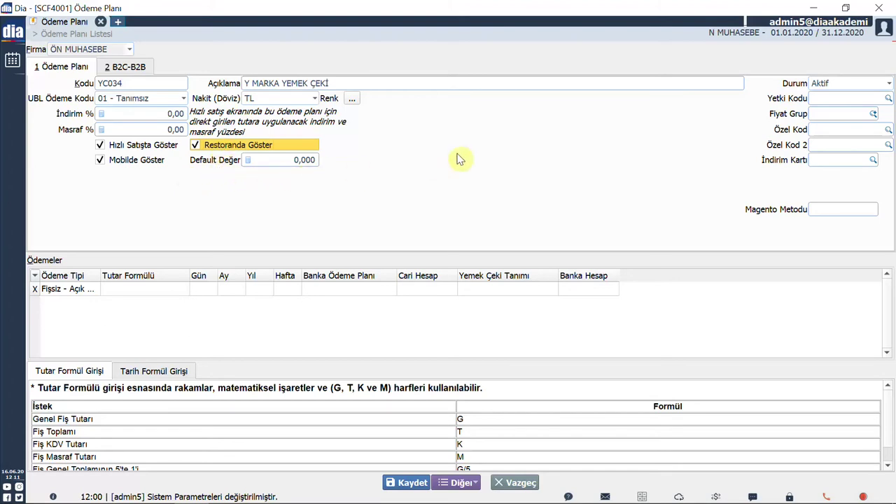
left_click(889, 83)
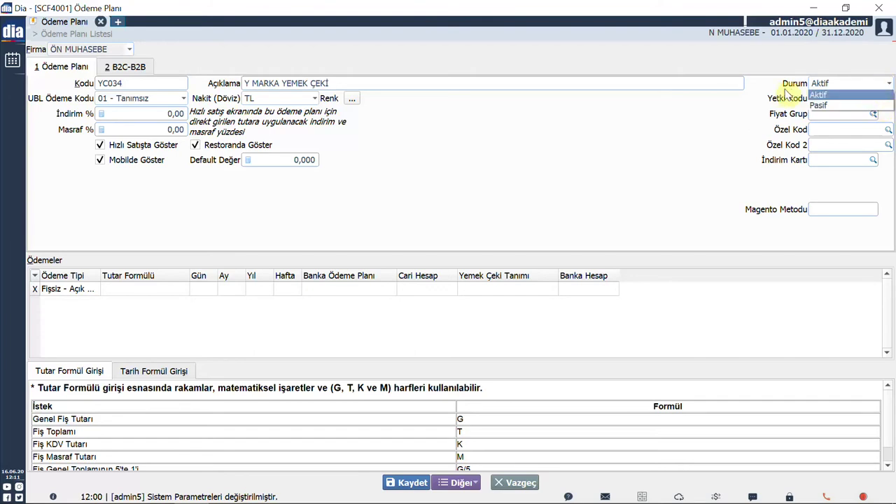
left_click(818, 95)
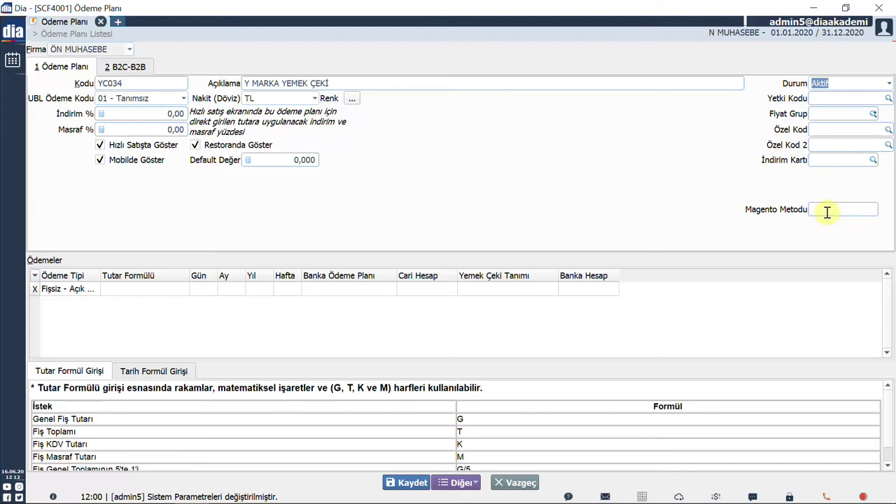
left_click(137, 67)
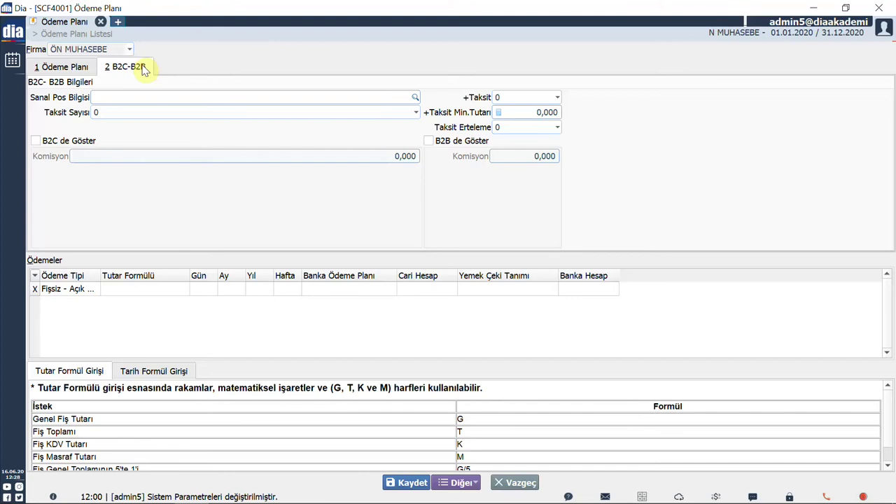
left_click(78, 66)
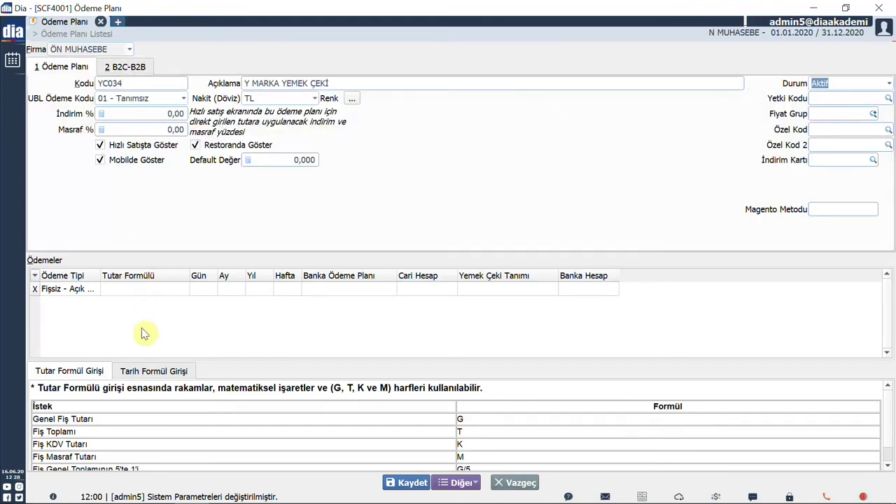
Set the payment line's type to Yemek Çeki and its amount formula to G
left_click(91, 308)
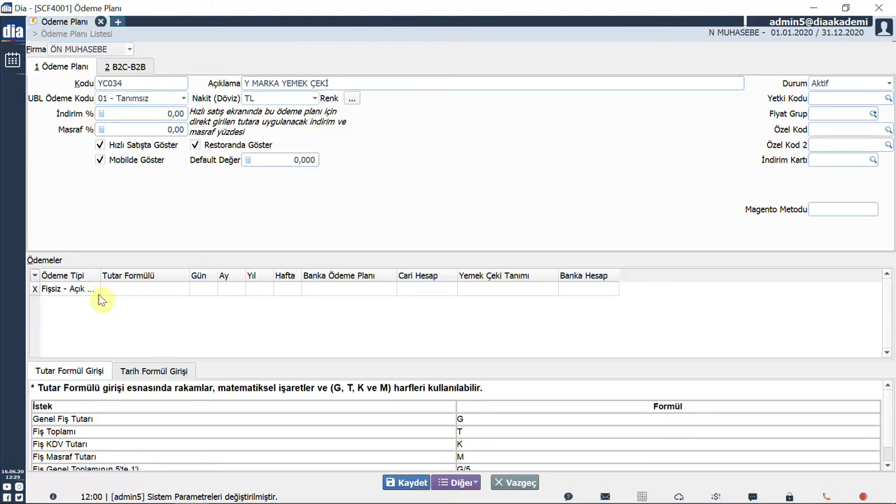
left_click(93, 293)
left_click(95, 290)
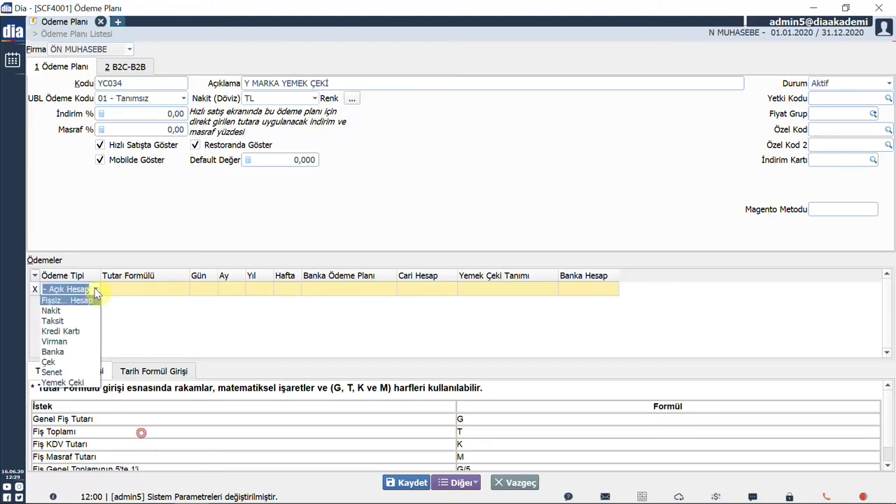
left_click(93, 384)
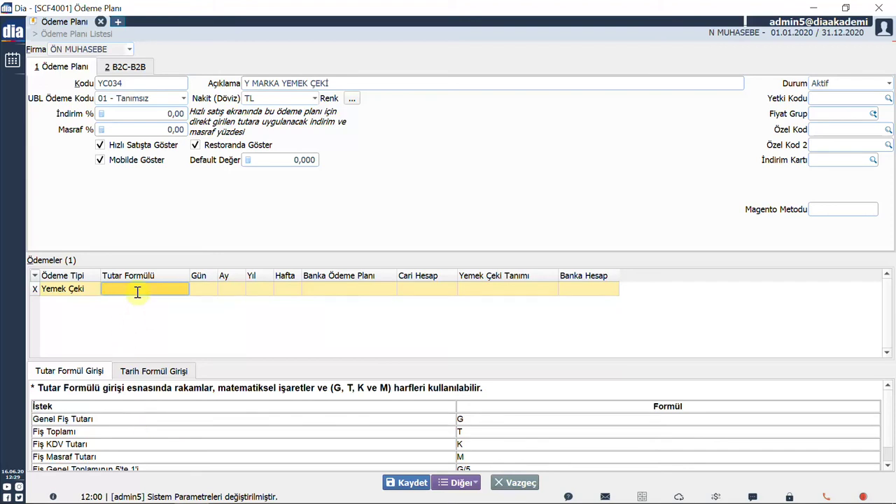
type("G")
Consult the date formula examples and set the payment line's month to +1 and week to 5,2
left_click(151, 371)
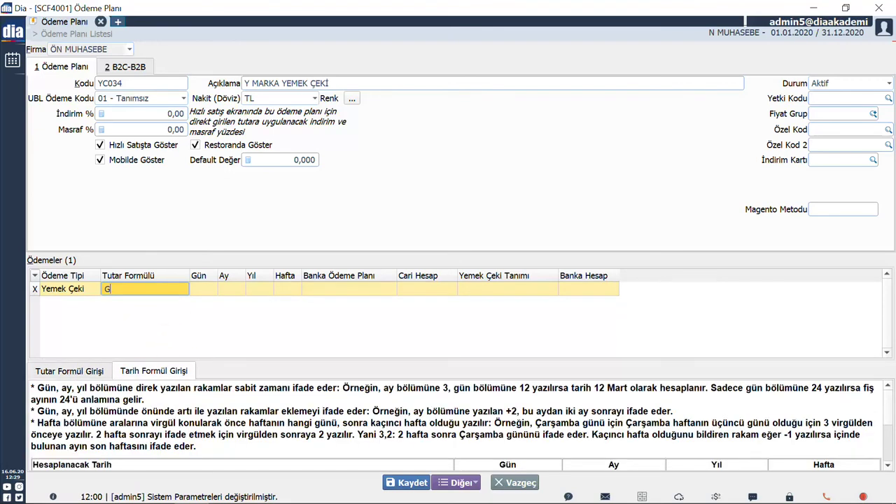
scroll(265, 398, "down", 3)
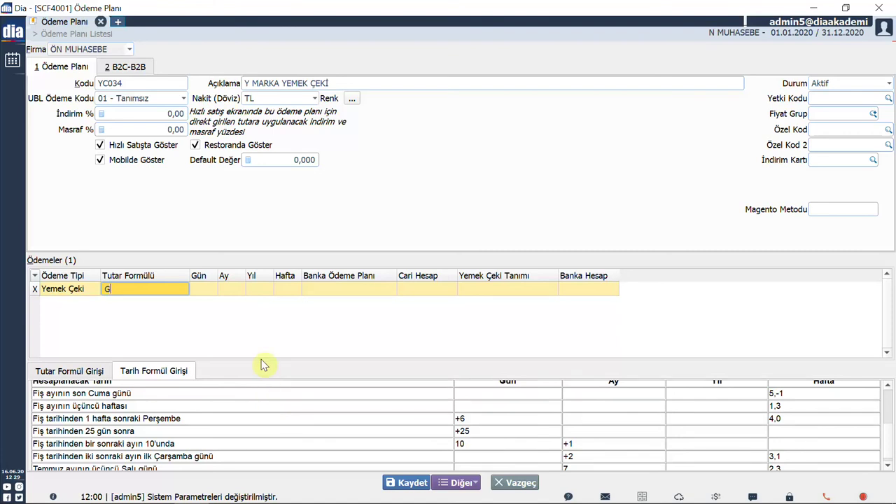
left_click(228, 290)
type("+1")
left_click(294, 289)
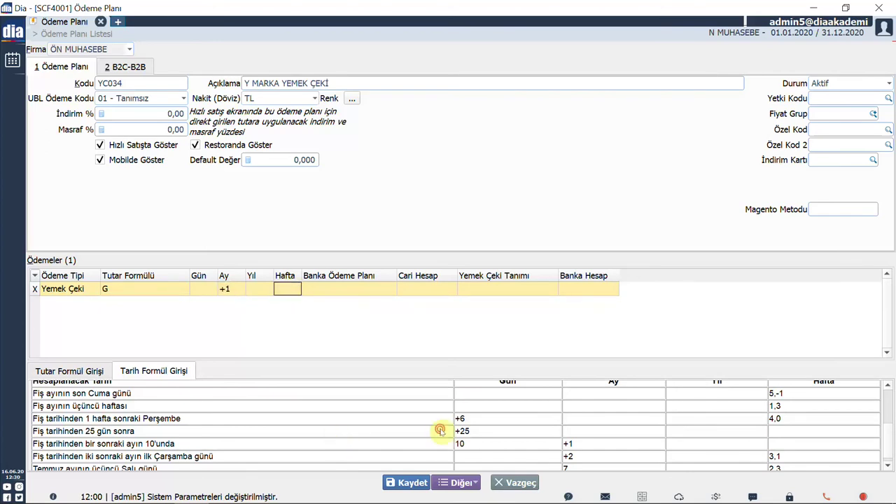
left_click(297, 289)
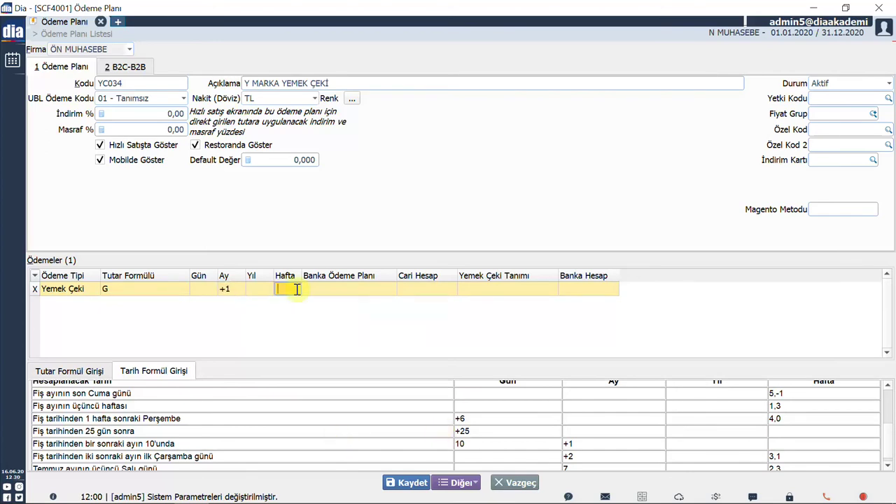
type("5,2")
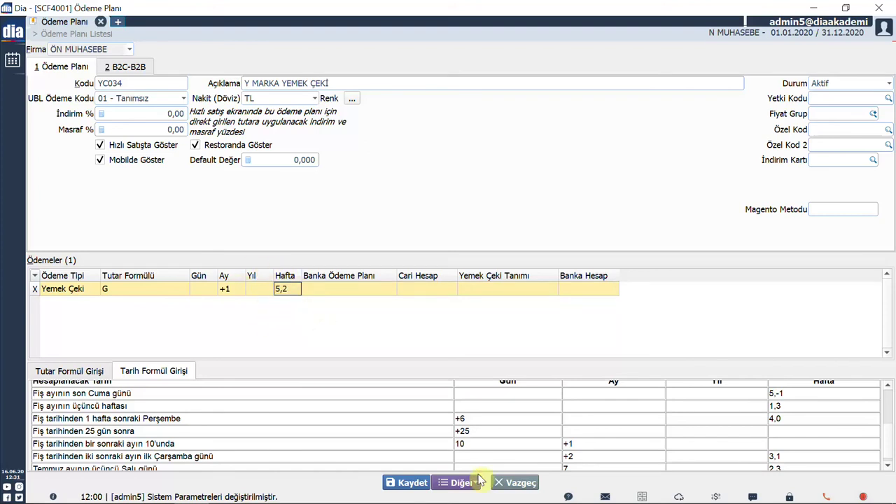
Add a new meal voucher definition from the payment line, with type Yemek Çeki, description "Y YEMEK ÇEKİ" and commission rate 3
left_click(548, 289)
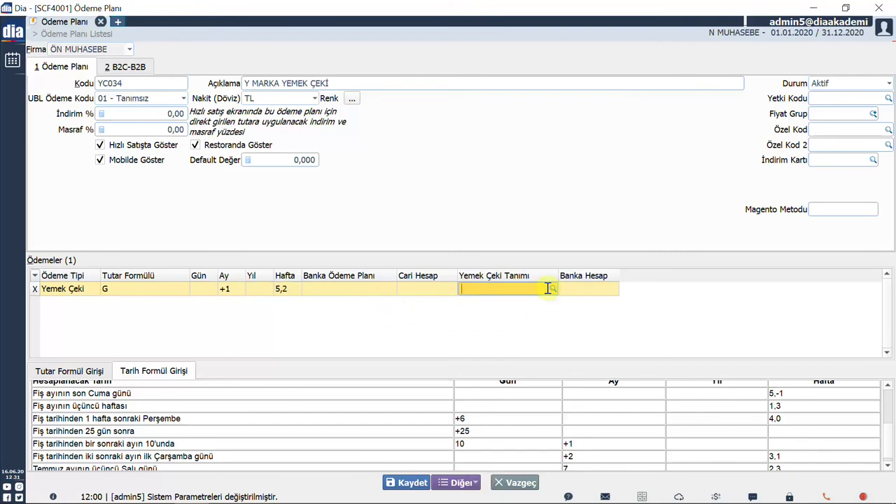
left_click(552, 288)
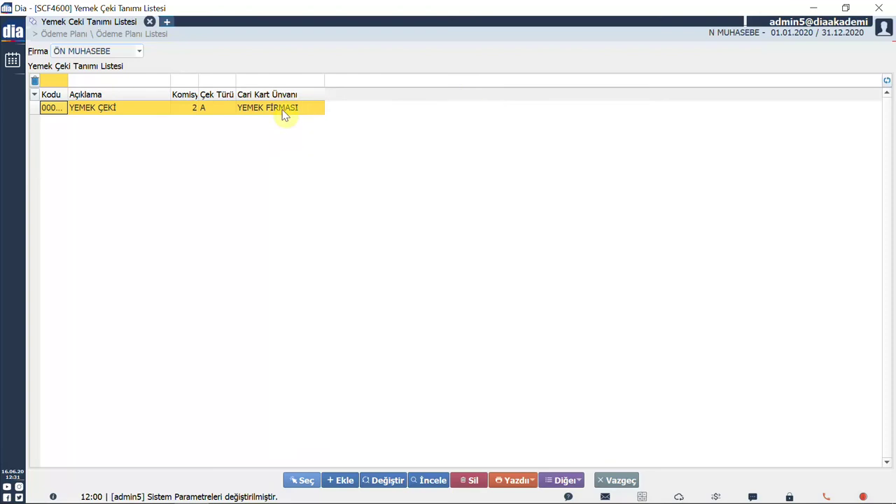
left_click(344, 482)
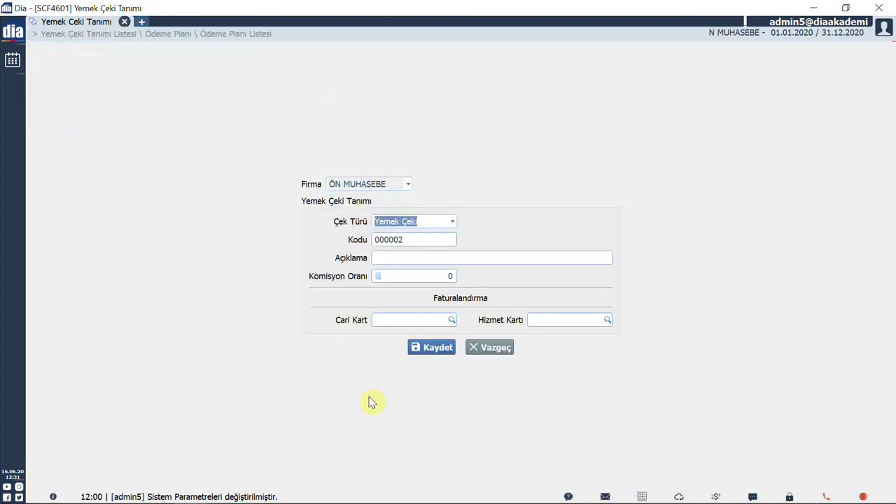
left_click(449, 222)
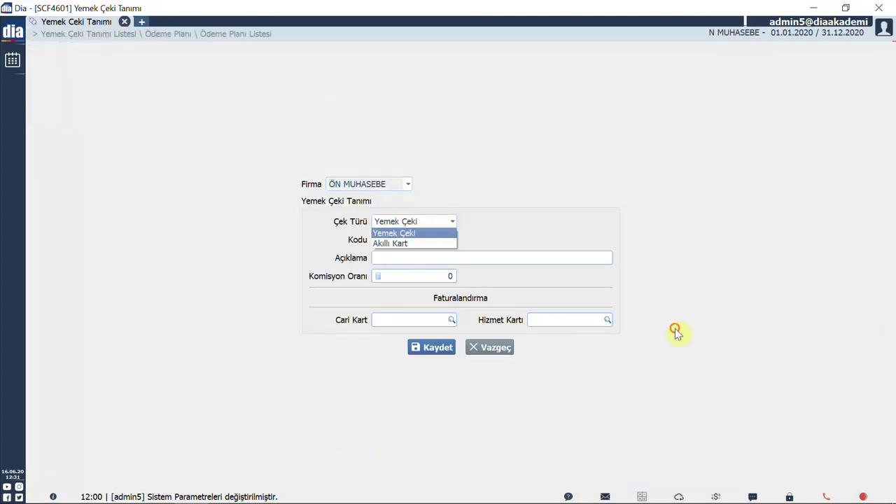
left_click(439, 237)
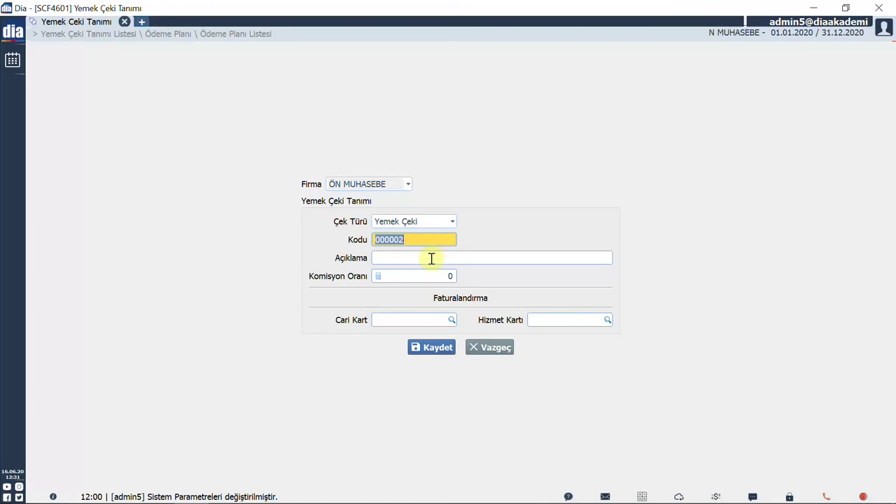
left_click(431, 258)
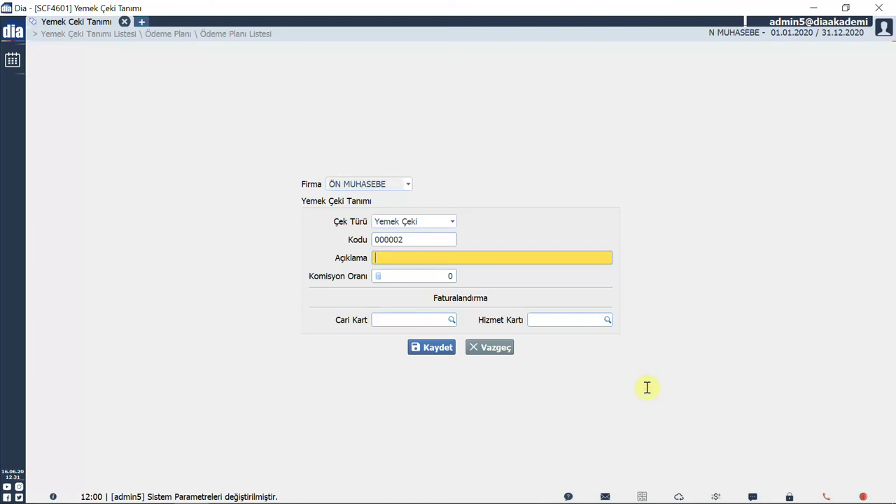
type("Y YEMEK ÇEKİ")
left_click(447, 278)
type("3")
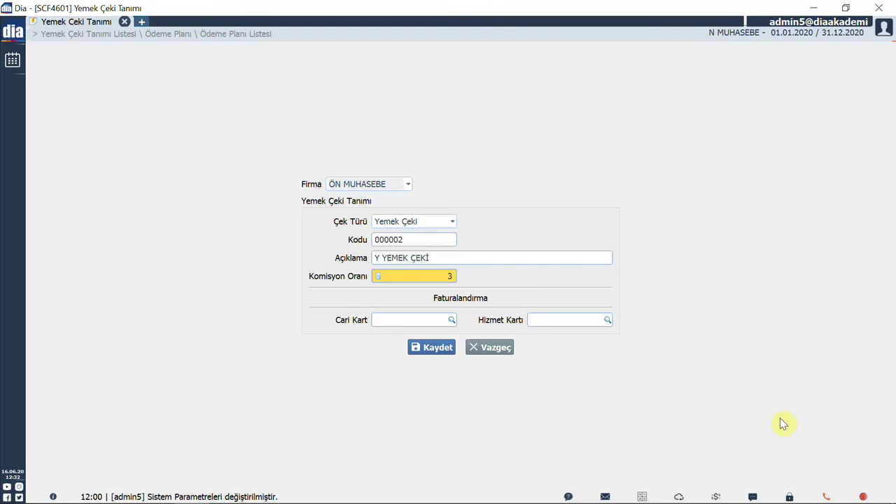
Assign the account card YEMEK FİRMASI and the service card YEMEK ÇEKİ BEDELİ to the voucher definition and save it
left_click(452, 320)
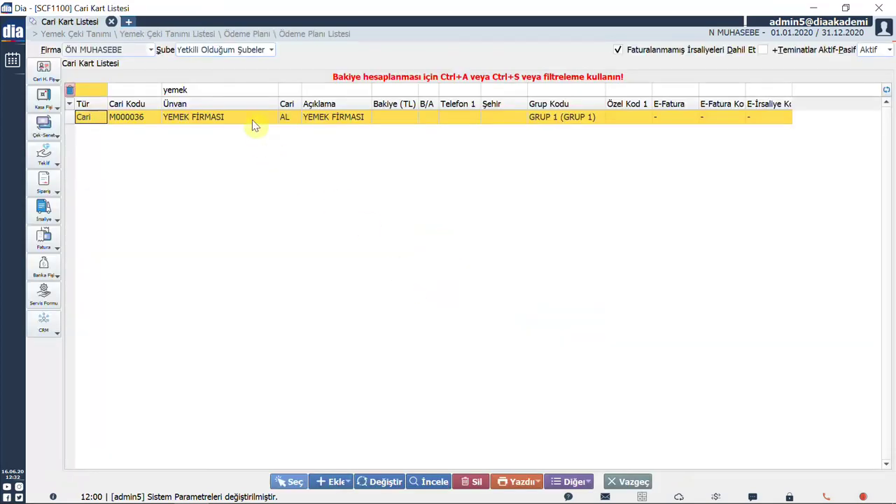
left_click(297, 482)
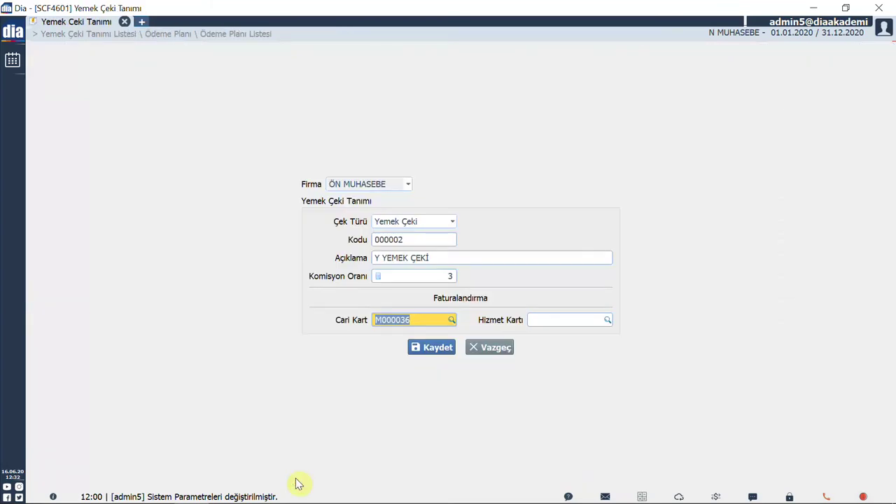
left_click(608, 319)
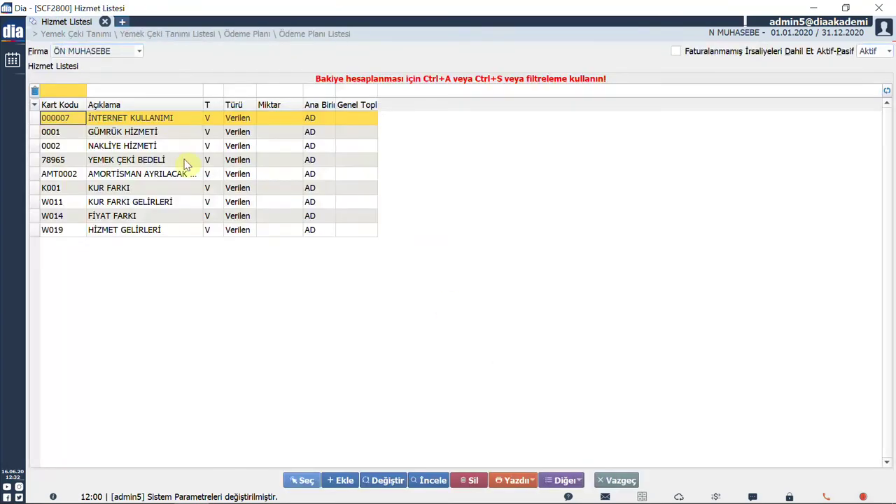
left_click(182, 165)
left_click(308, 480)
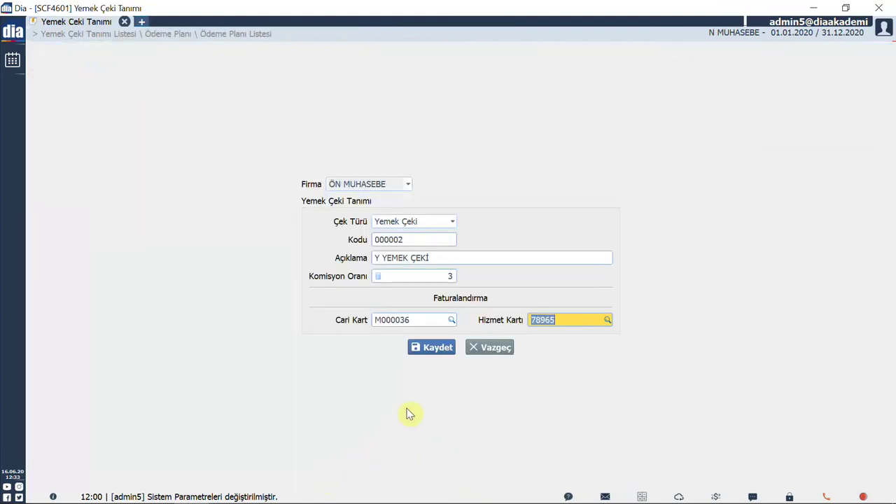
left_click(431, 348)
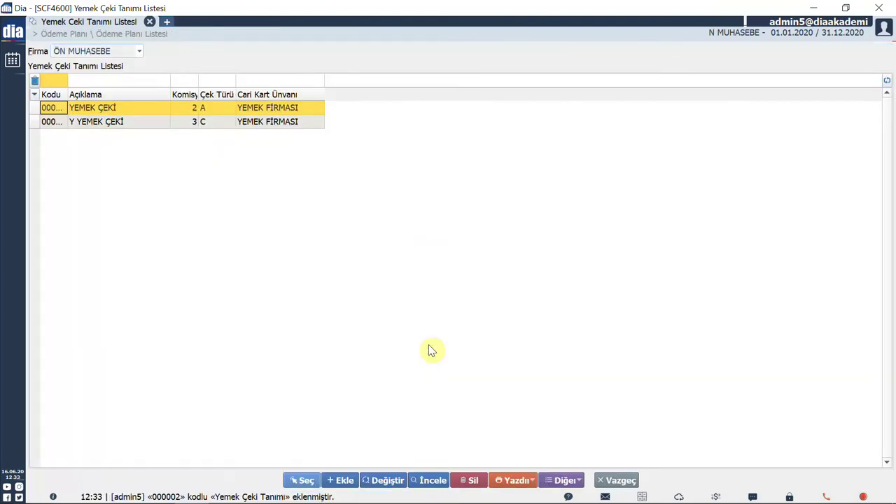
Assign the Y YEMEK ÇEKİ definition to the payment line and save the payment plan
left_click(146, 124)
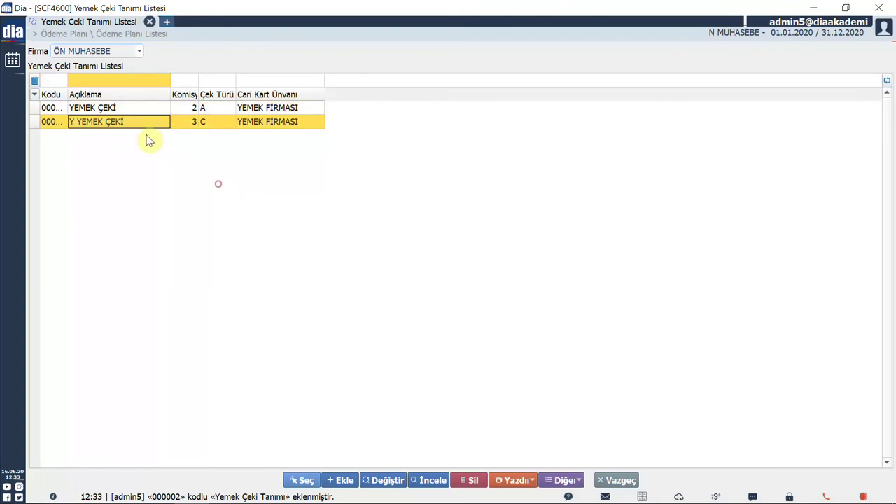
left_click(310, 480)
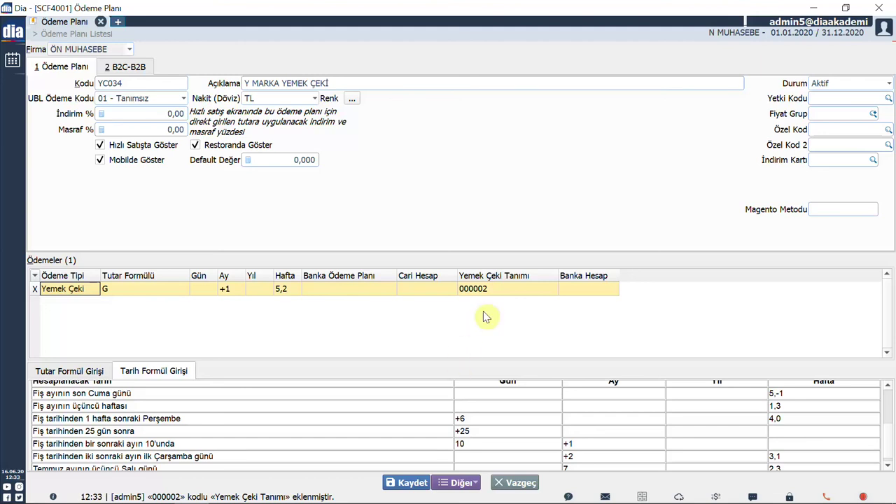
left_click(423, 478)
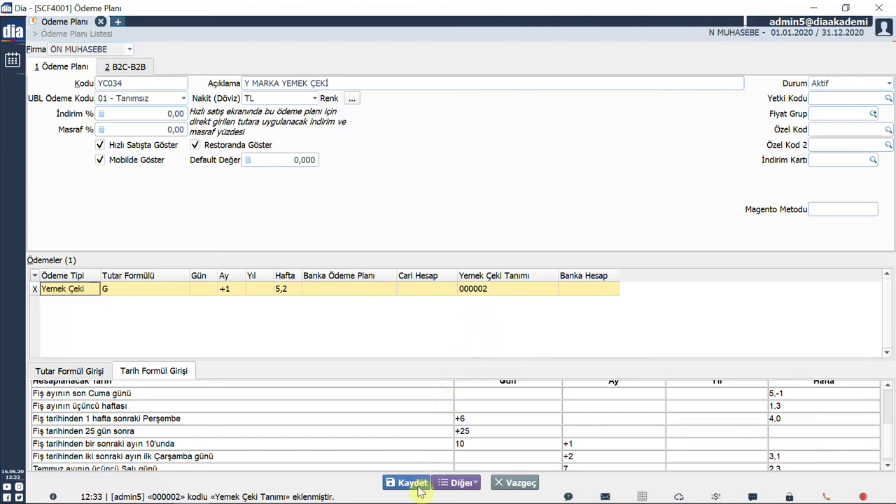